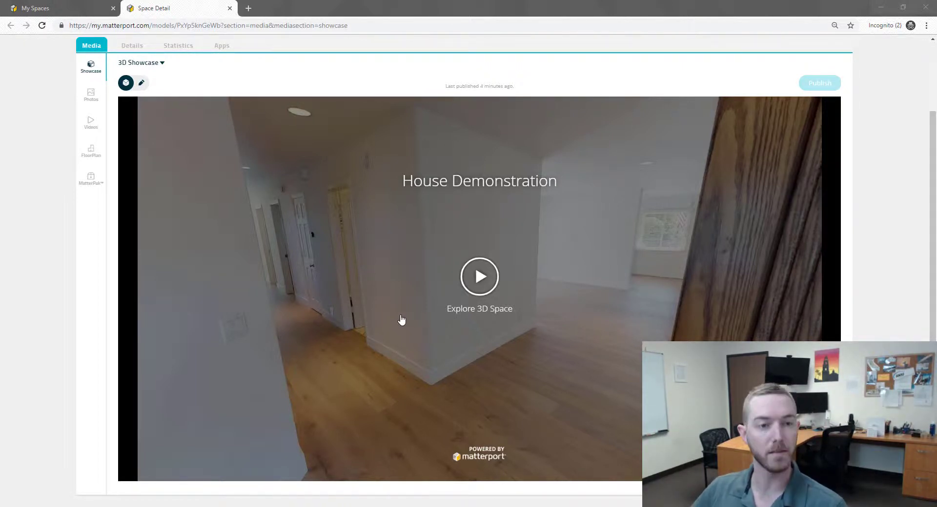
Load the 3D showcase, switch it to edit mode, and open the Highlight Reel editor
{"action": "left_click", "coordinate": [480, 276]}
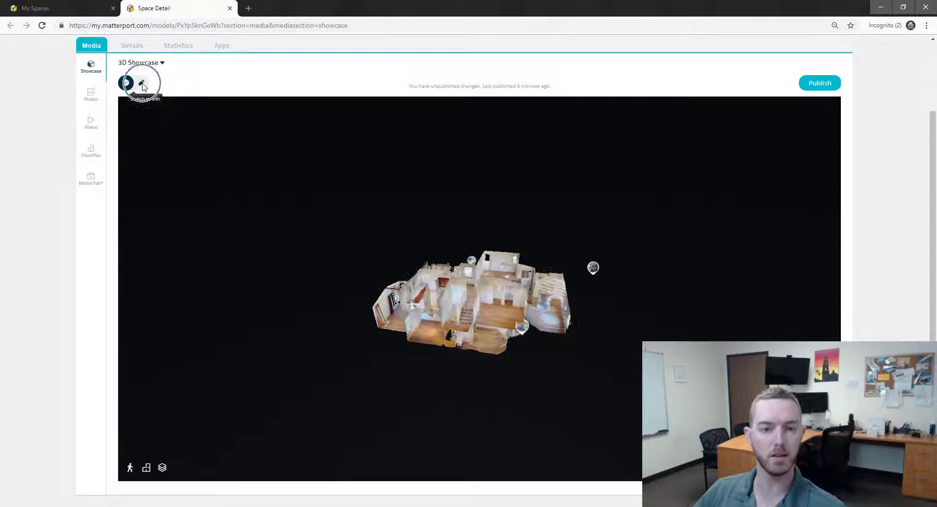
{"action": "left_click", "coordinate": [142, 86]}
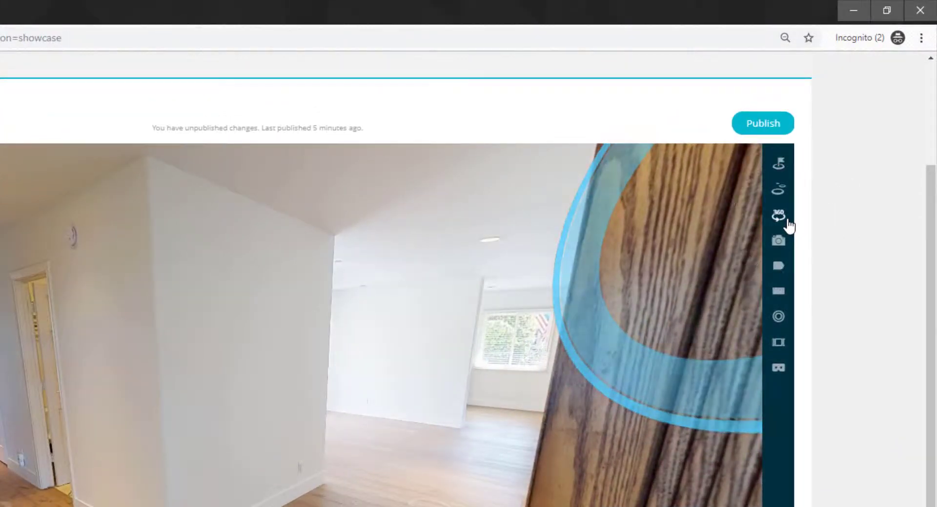
{"action": "left_click", "coordinate": [779, 343]}
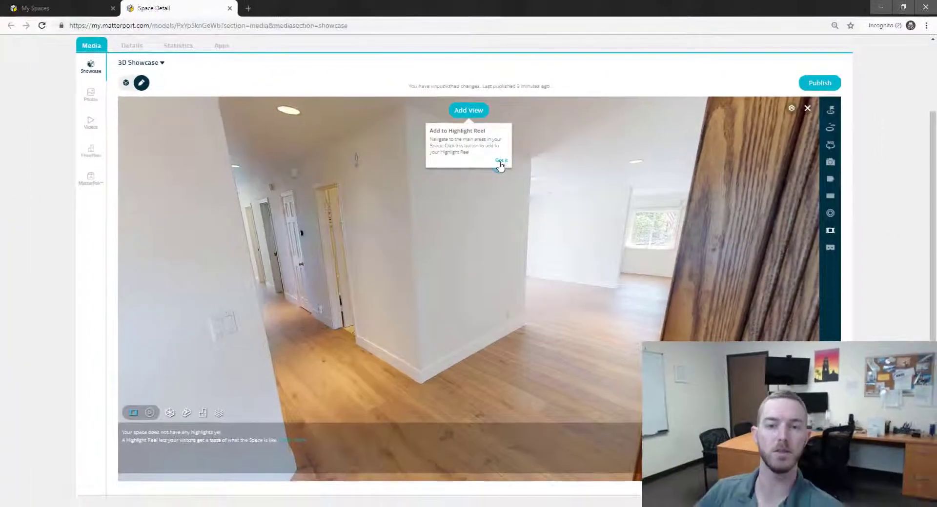
Add the entry hallway view, then walk into the living room facing the mirror and add it
{"action": "left_click", "coordinate": [517, 282]}
{"action": "left_click", "coordinate": [468, 112]}
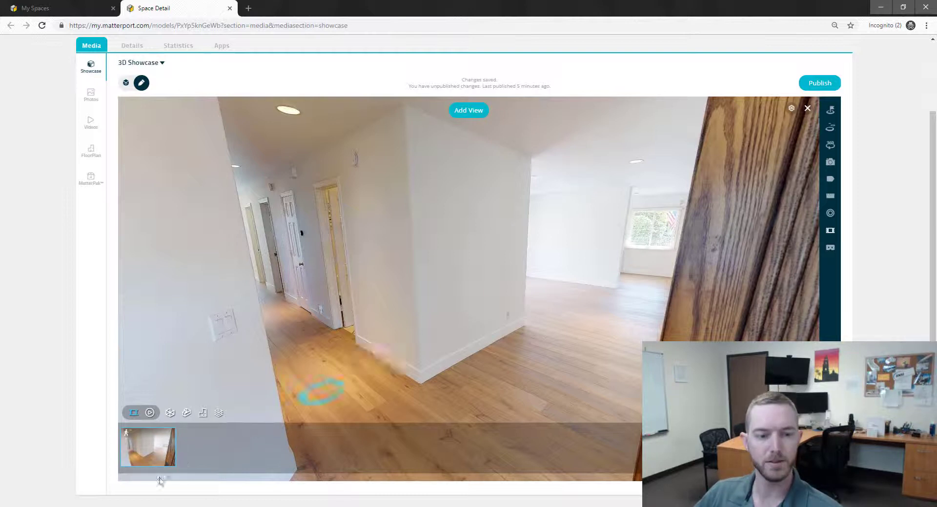
{"action": "mouse_move", "coordinate": [158, 453]}
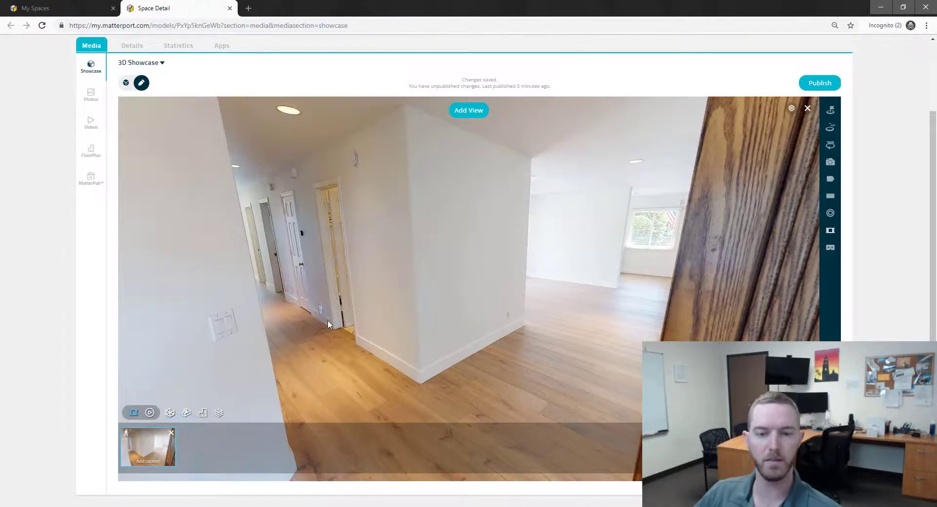
{"action": "left_click", "coordinate": [516, 326]}
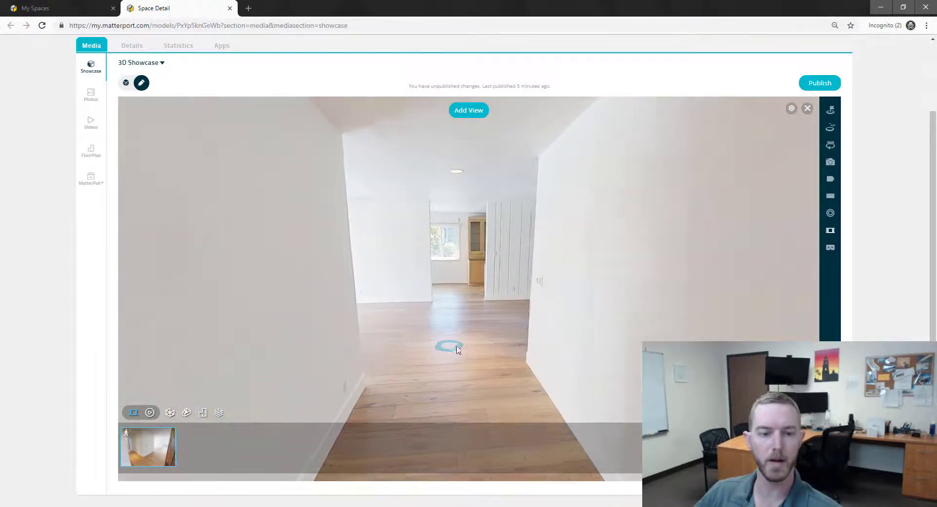
{"action": "left_click", "coordinate": [458, 350]}
{"action": "left_click", "coordinate": [345, 391]}
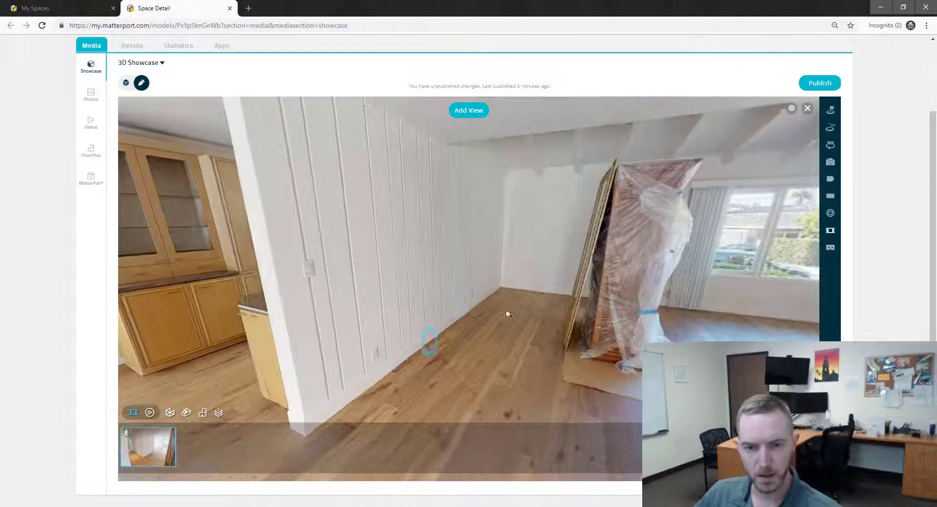
{"action": "left_click_drag", "start_coordinate": [507, 314], "coordinate": [379, 285]}
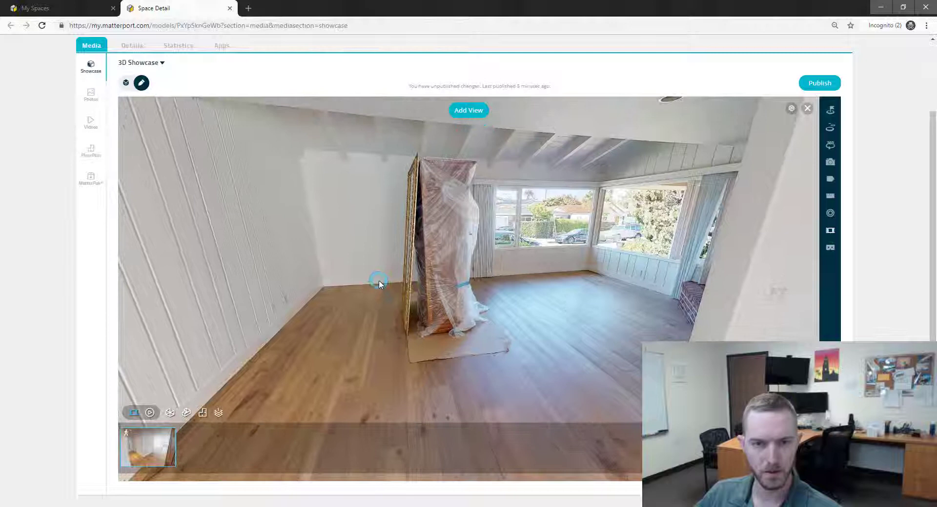
{"action": "left_click", "coordinate": [480, 111]}
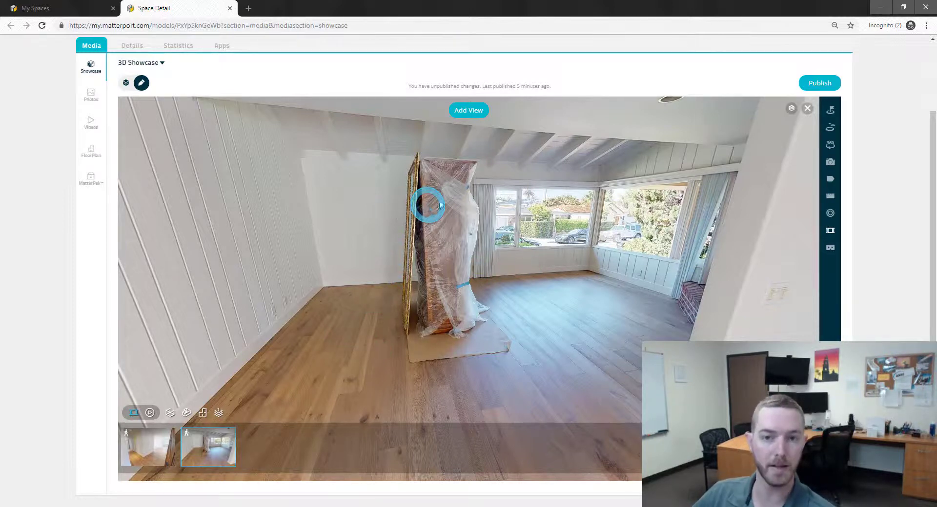
Add the living room view and a kitchen view looking back, then move toward the front-door wall
{"action": "left_click", "coordinate": [468, 111]}
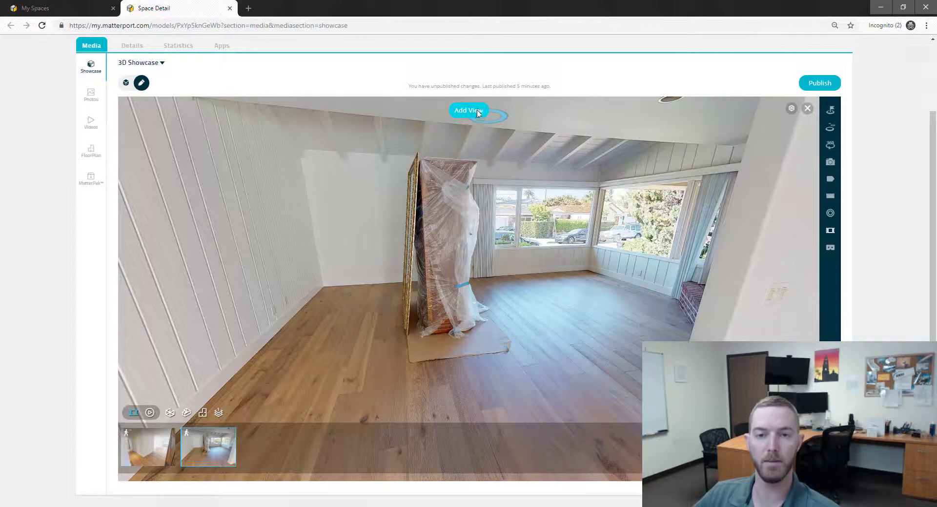
{"action": "left_click", "coordinate": [324, 293]}
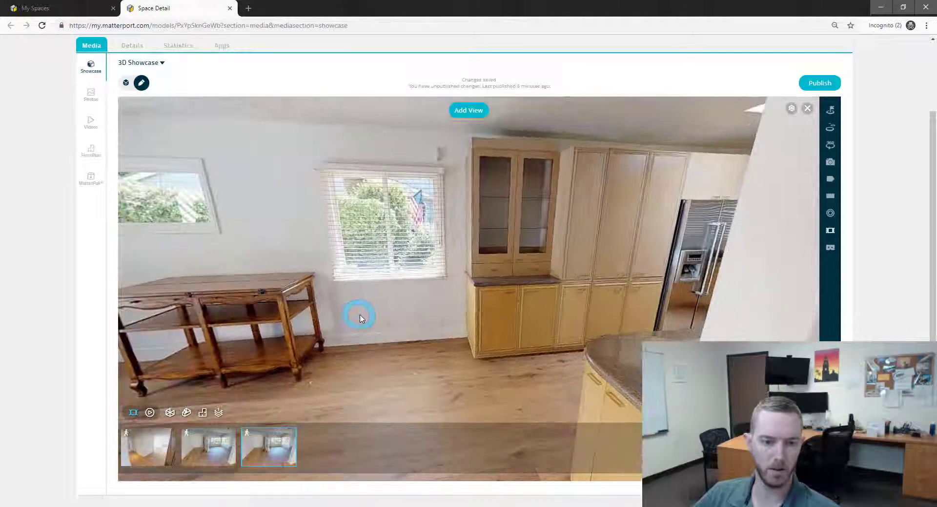
{"action": "left_click", "coordinate": [476, 355]}
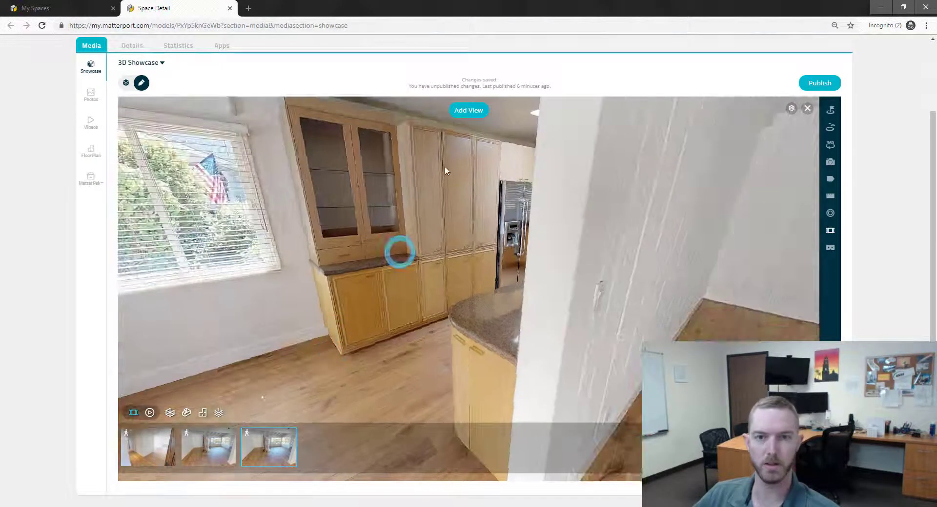
{"action": "left_click_drag", "start_coordinate": [493, 137], "coordinate": [371, 142]}
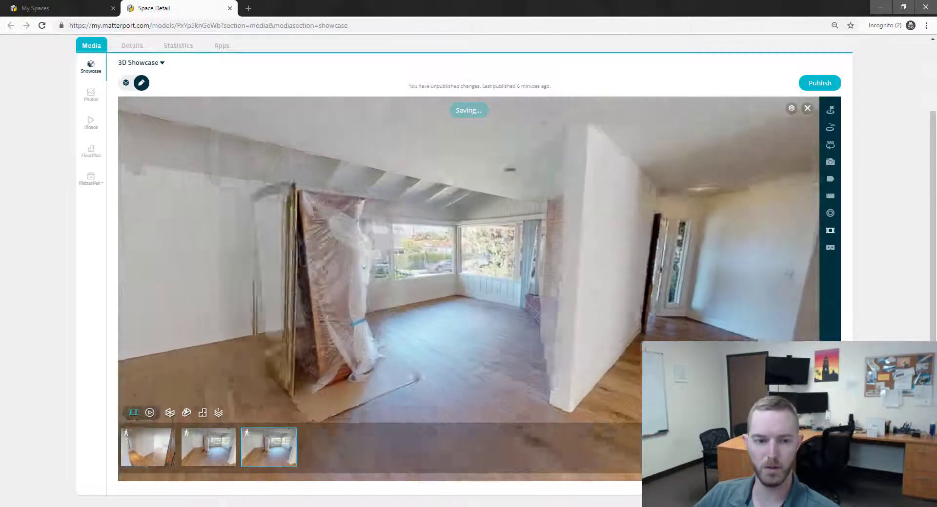
{"action": "left_click", "coordinate": [469, 110]}
{"action": "left_click", "coordinate": [634, 376]}
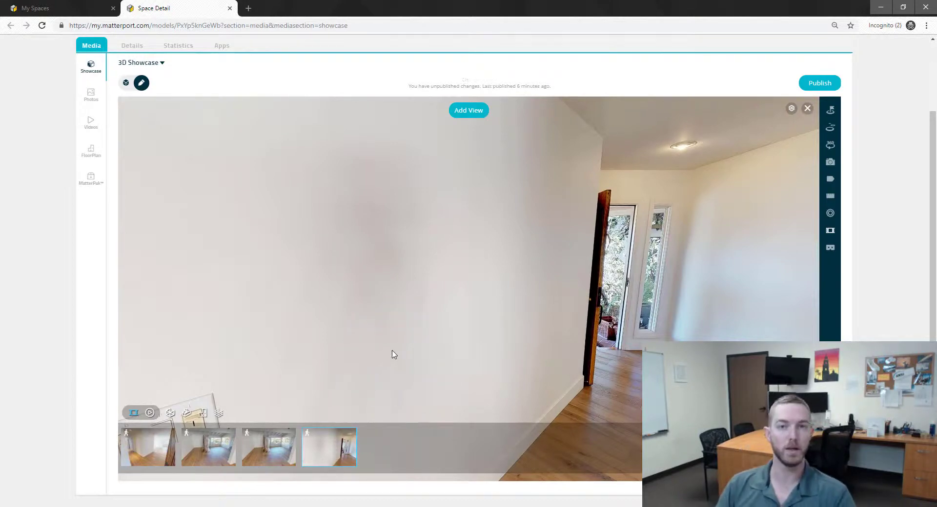
{"action": "left_click", "coordinate": [446, 338]}
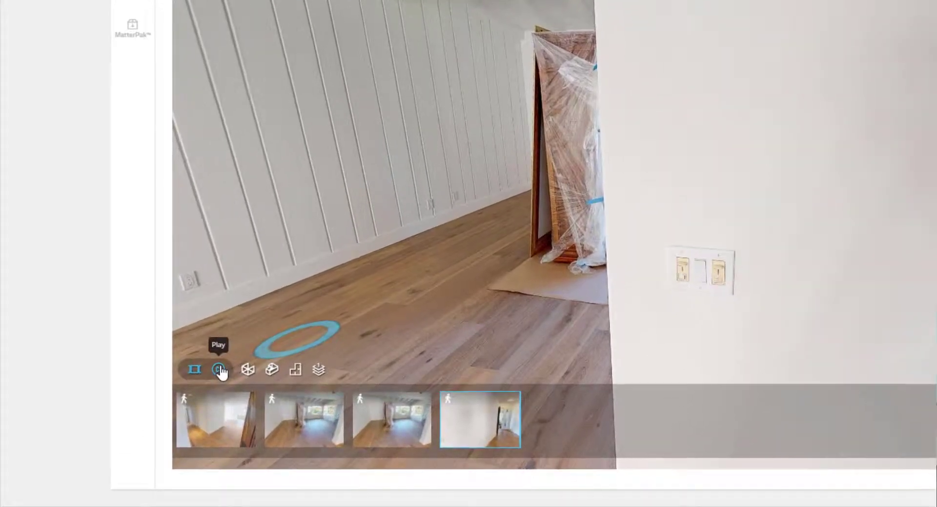
Play the four-view reel as a guided tour and check that transitions are set to Walkthrough
{"action": "left_click", "coordinate": [160, 406]}
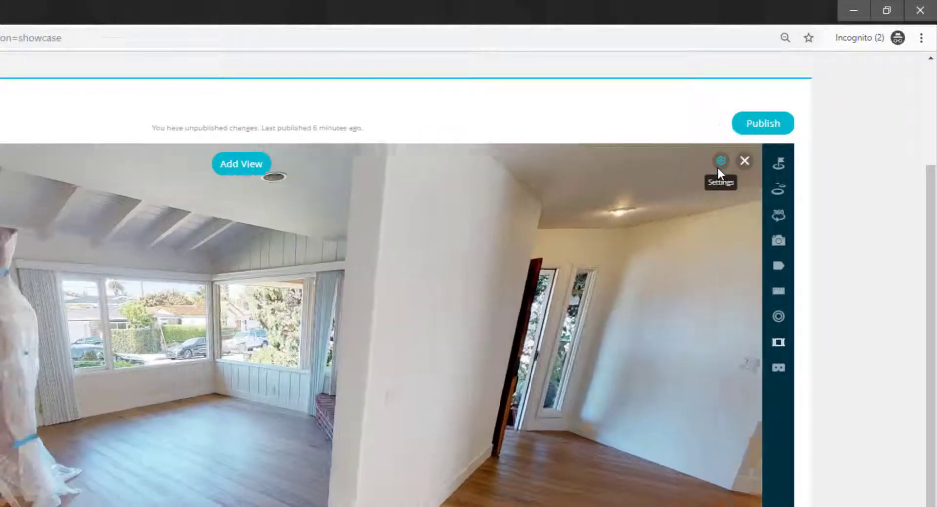
{"action": "left_click", "coordinate": [720, 165]}
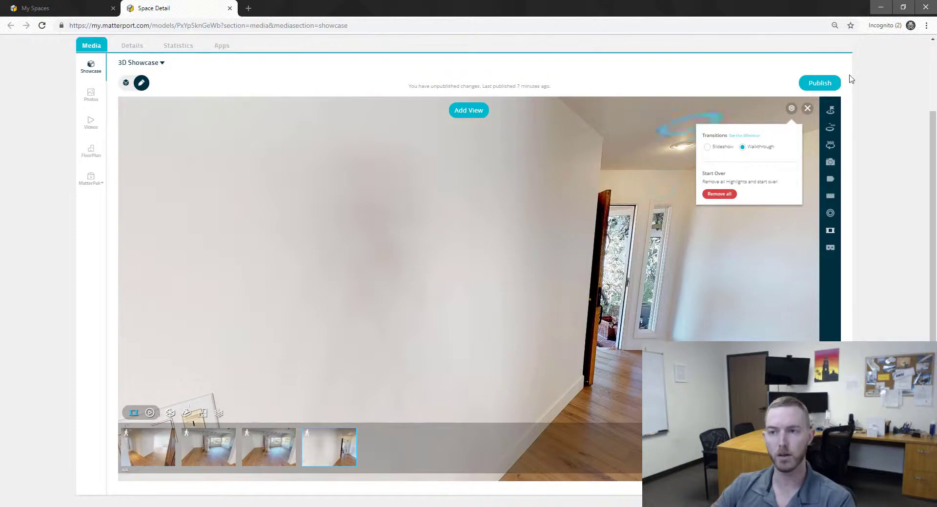
Publish the changes, copy the space's share link, and load it in an incognito window
{"action": "left_click", "coordinate": [830, 84]}
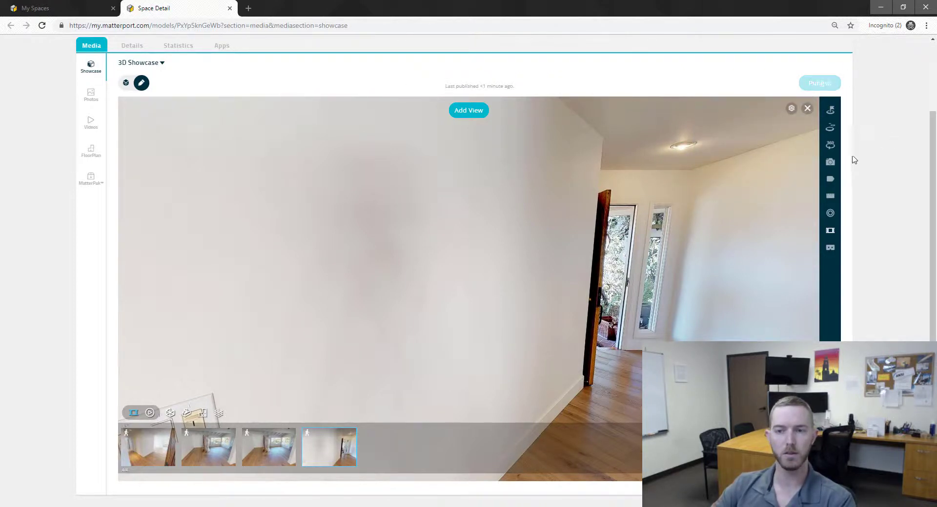
{"action": "scroll", "coordinate": [862, 157], "scroll_direction": "up", "scroll_amount": 2}
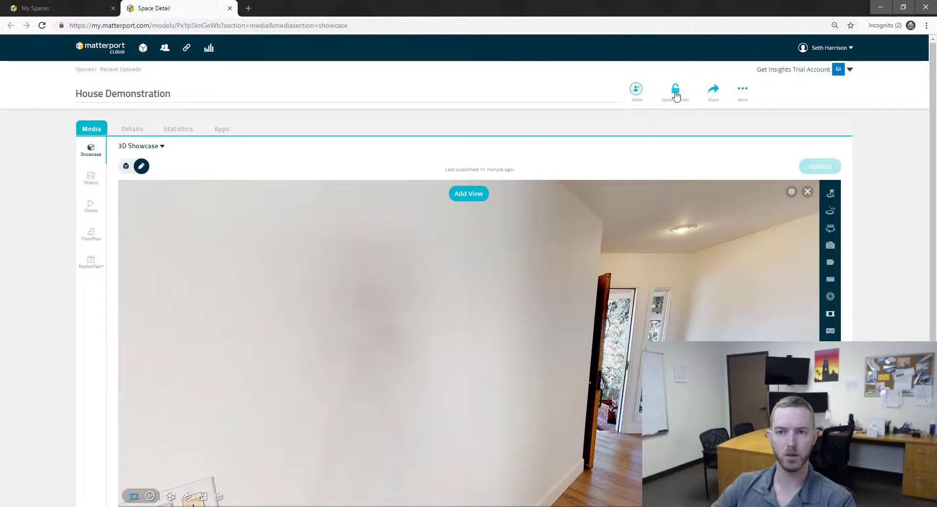
{"action": "left_click", "coordinate": [713, 90]}
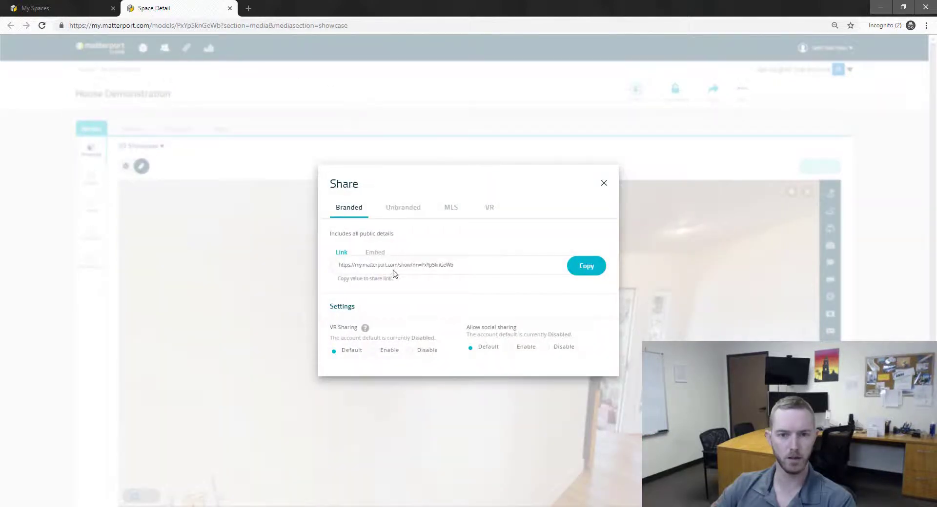
{"action": "left_click", "coordinate": [410, 265]}
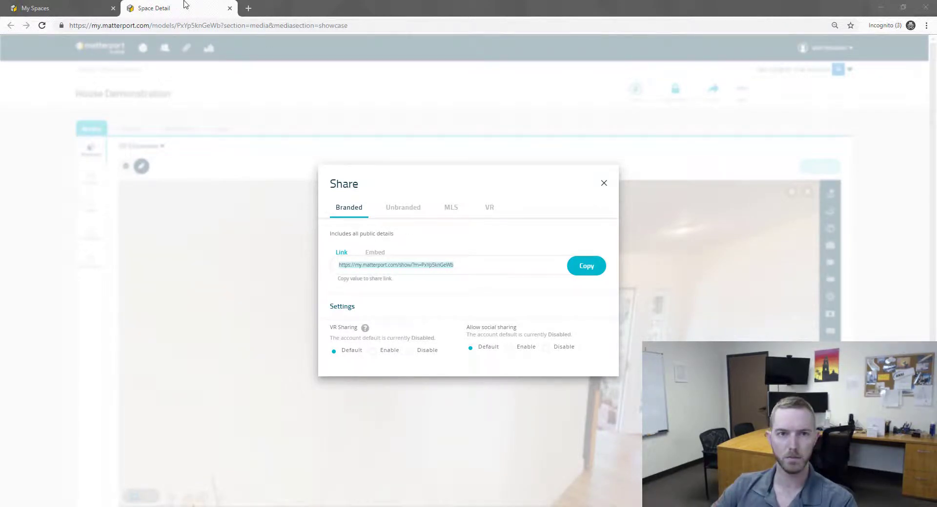
{"action": "key", "text": "Return"}
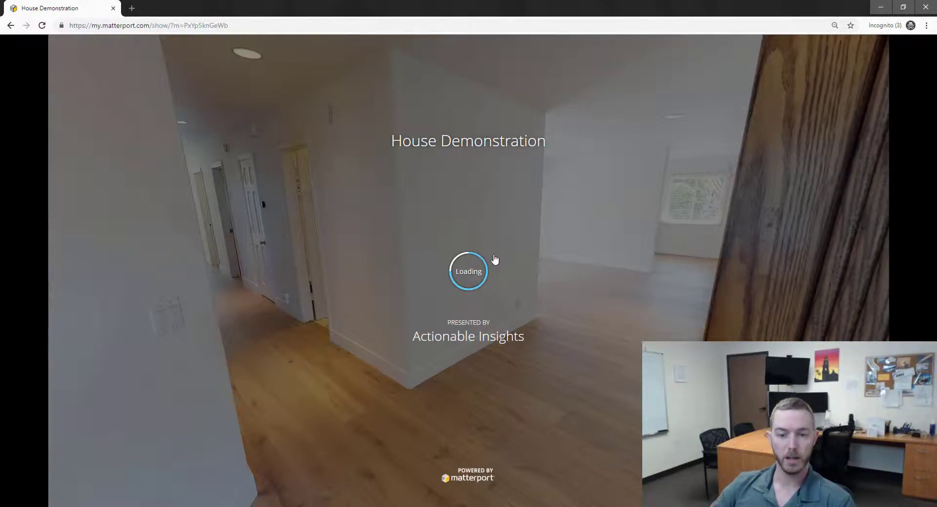
Enter the public tour, jump to the third highlight view, and play the guided tour
{"action": "left_click", "coordinate": [471, 292]}
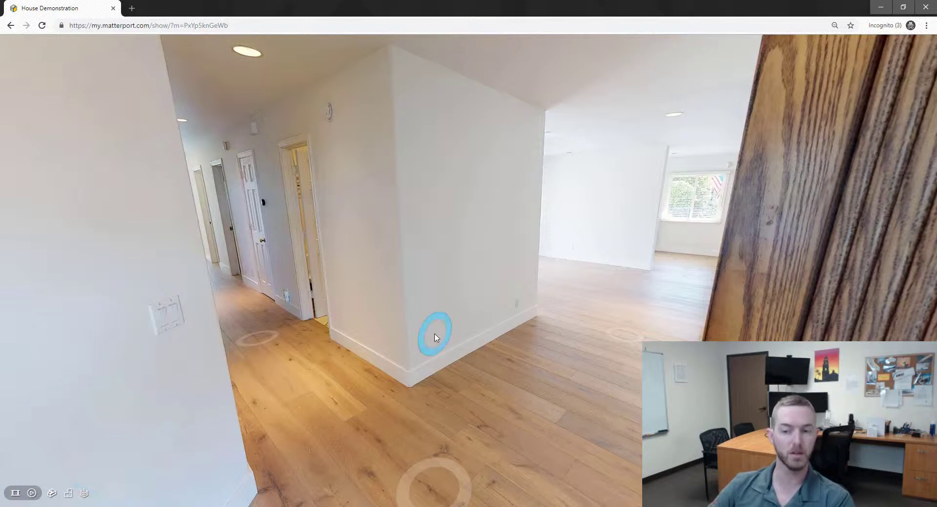
{"action": "mouse_move", "coordinate": [19, 500]}
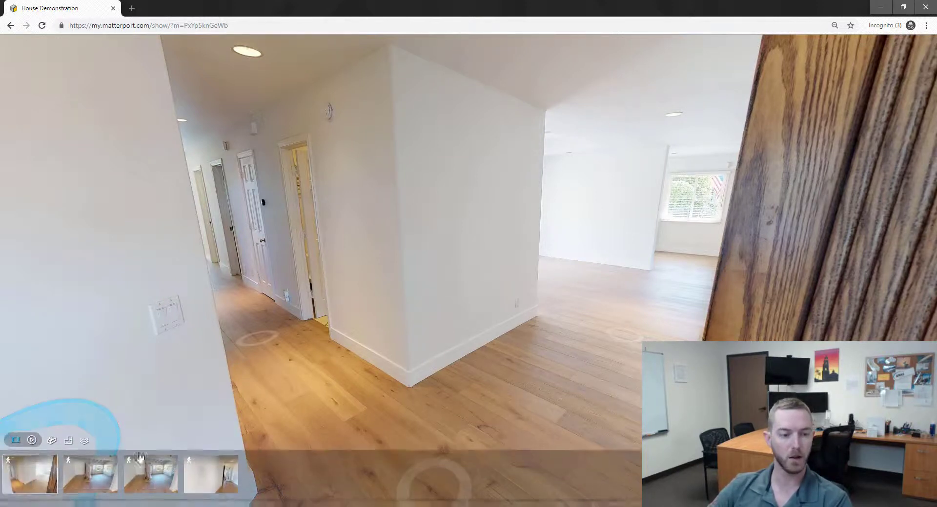
{"action": "left_click", "coordinate": [169, 493]}
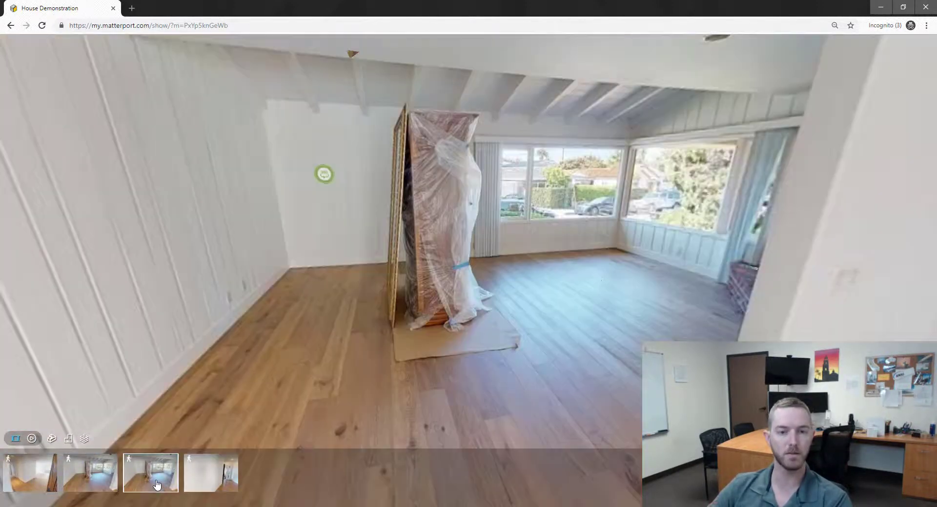
{"action": "left_click", "coordinate": [29, 439]}
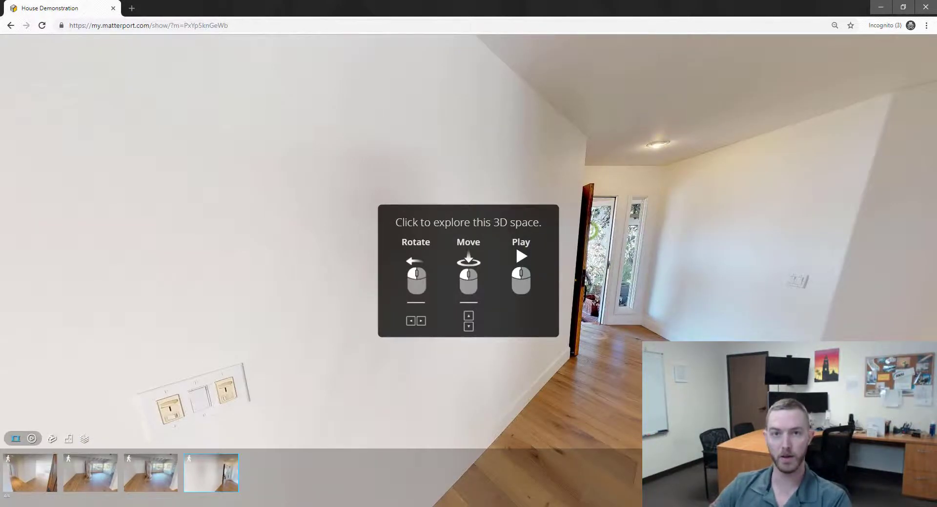
Step to the front door, turn toward the interior hallway, and walk down it
{"action": "left_click", "coordinate": [459, 403]}
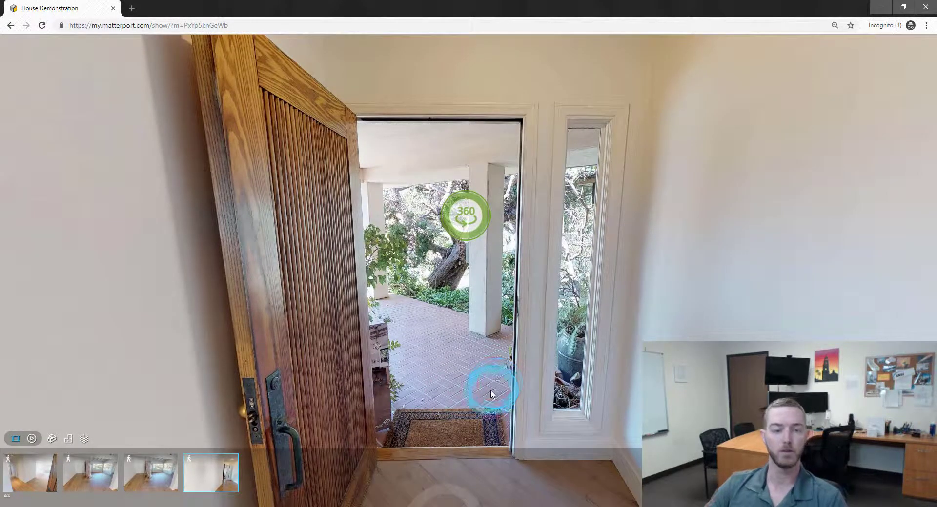
{"action": "key", "text": "Left"}
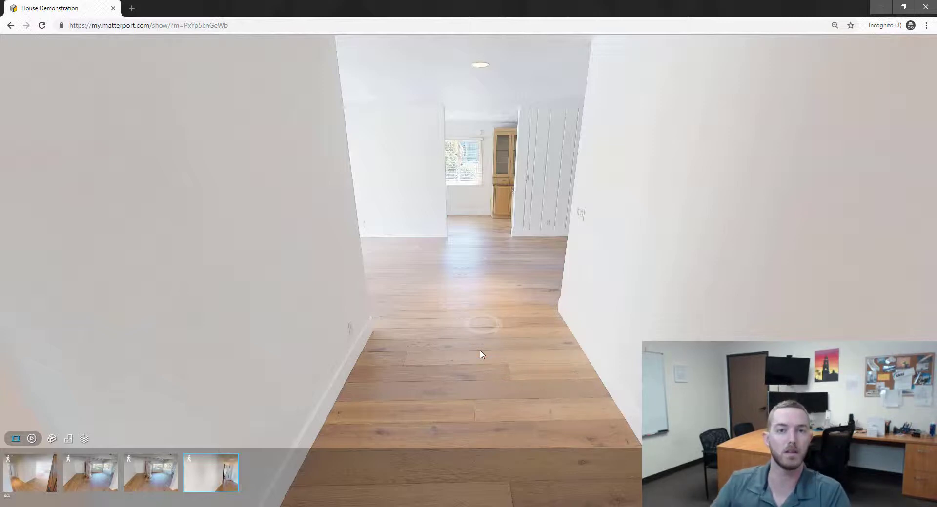
{"action": "left_click", "coordinate": [480, 325]}
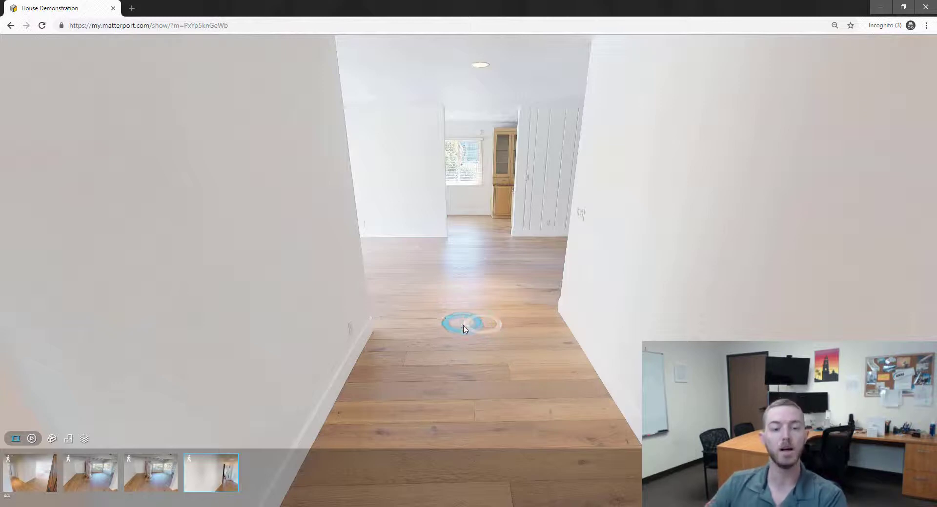